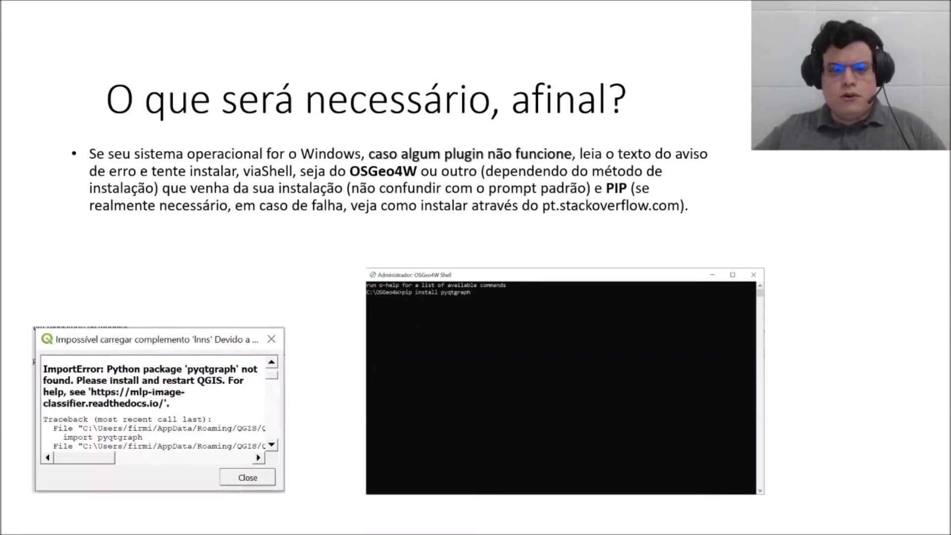
Step: End the slide show and switch to Chrome to view the Neural Network MLPClassifier page in the QGIS plugin repository
{"action": "key", "text": "Right"}
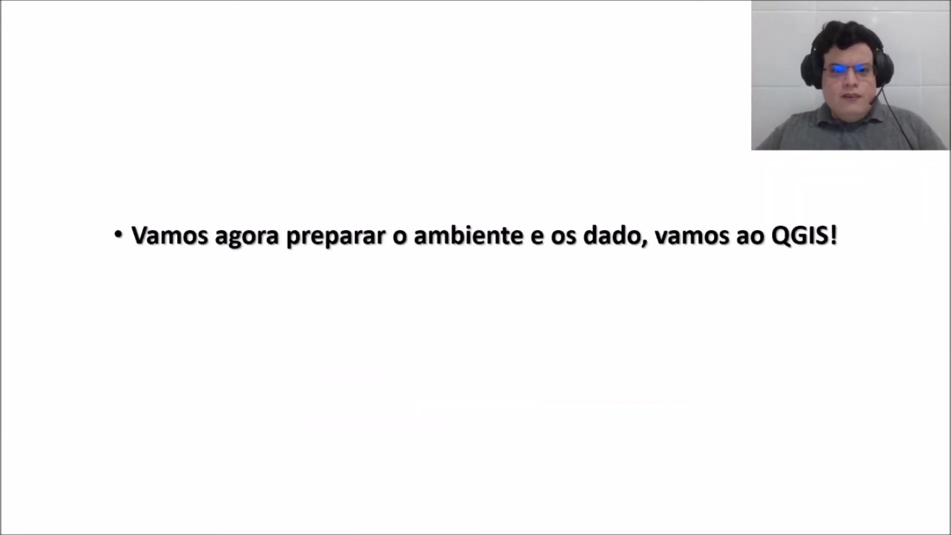
{"action": "key", "text": "Escape"}
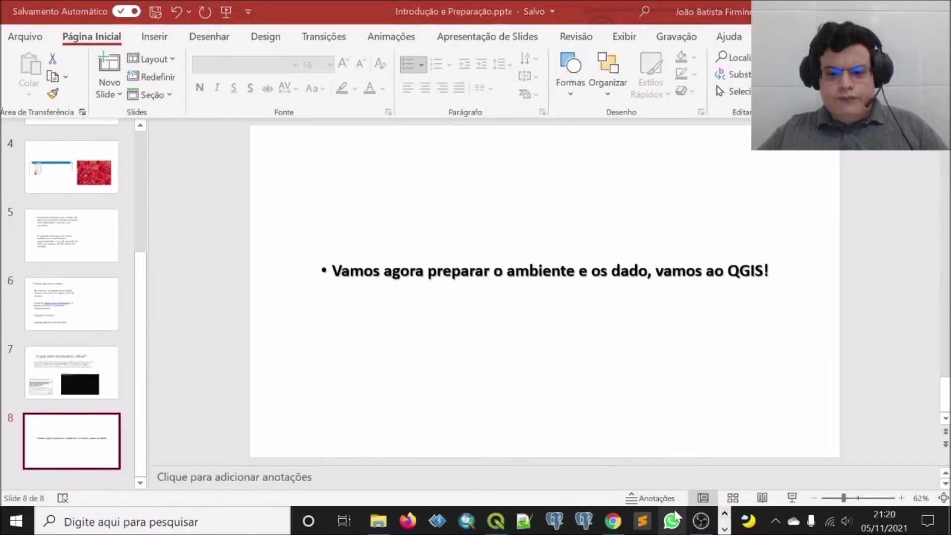
{"action": "left_click", "coordinate": [617, 522]}
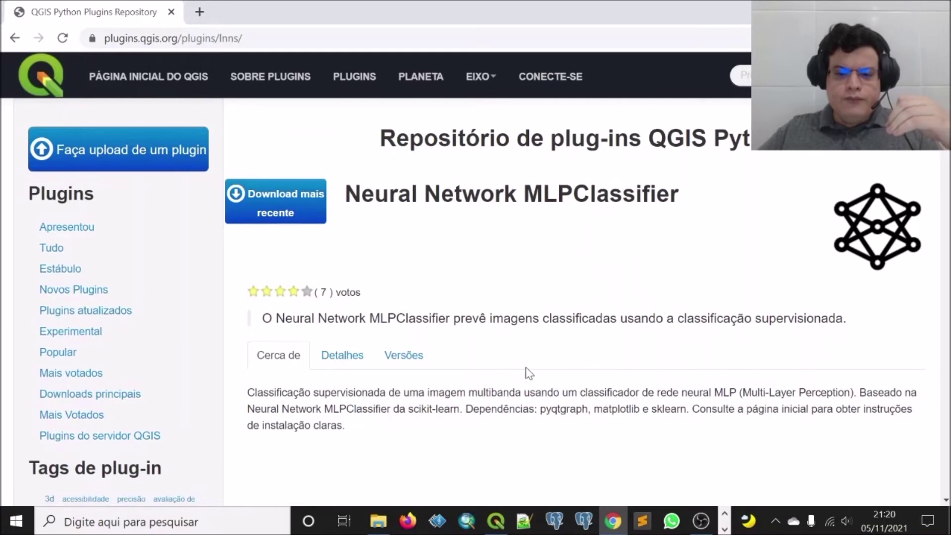
Step: Switch to QGIS and review the plugin manager's installed plugins and its install-from-ZIP page, closing it when done
{"action": "left_click", "coordinate": [724, 529]}
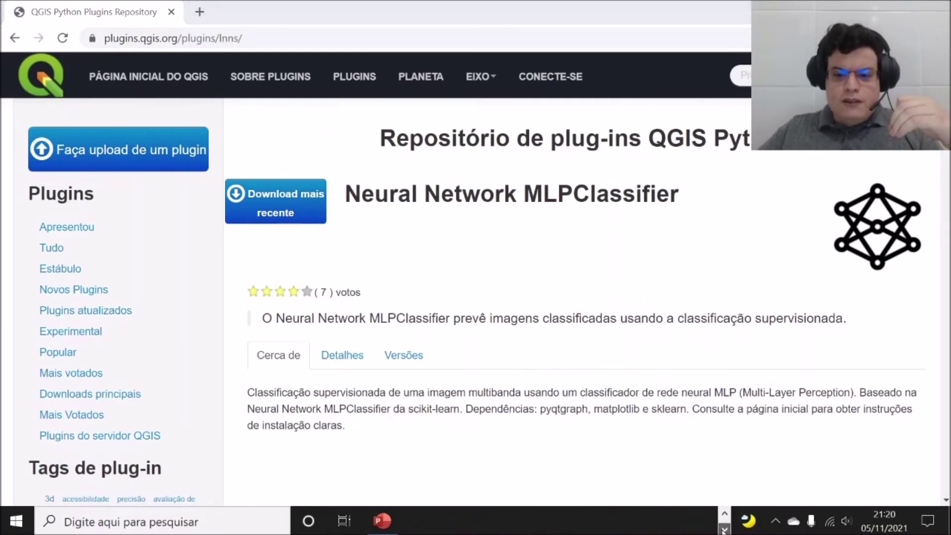
{"action": "left_click", "coordinate": [724, 515]}
{"action": "left_click", "coordinate": [495, 521]}
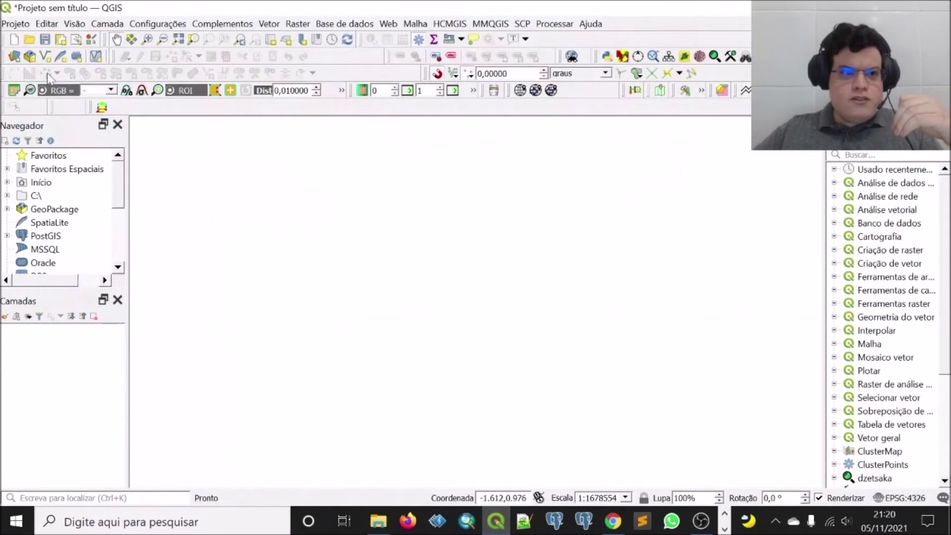
{"action": "left_click", "coordinate": [222, 23]}
{"action": "left_click", "coordinate": [223, 39]}
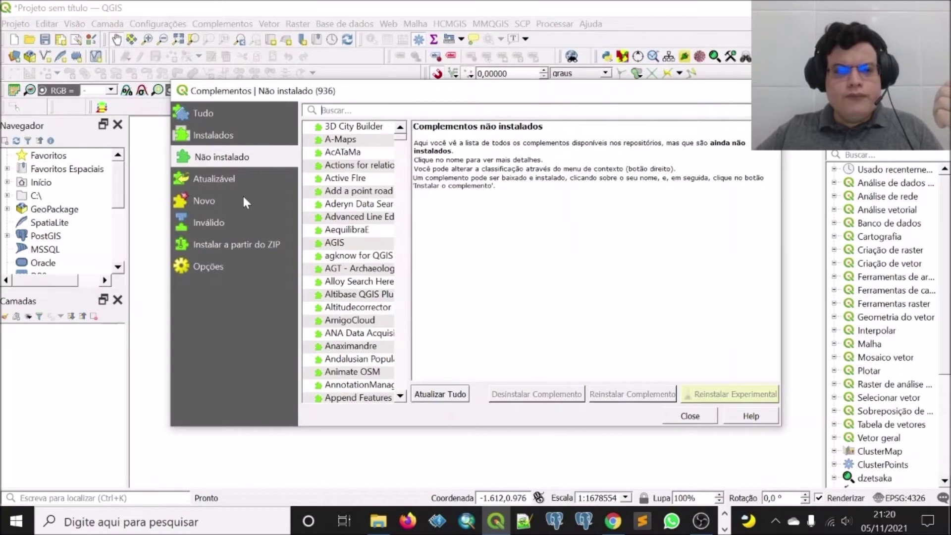
{"action": "left_click", "coordinate": [229, 137]}
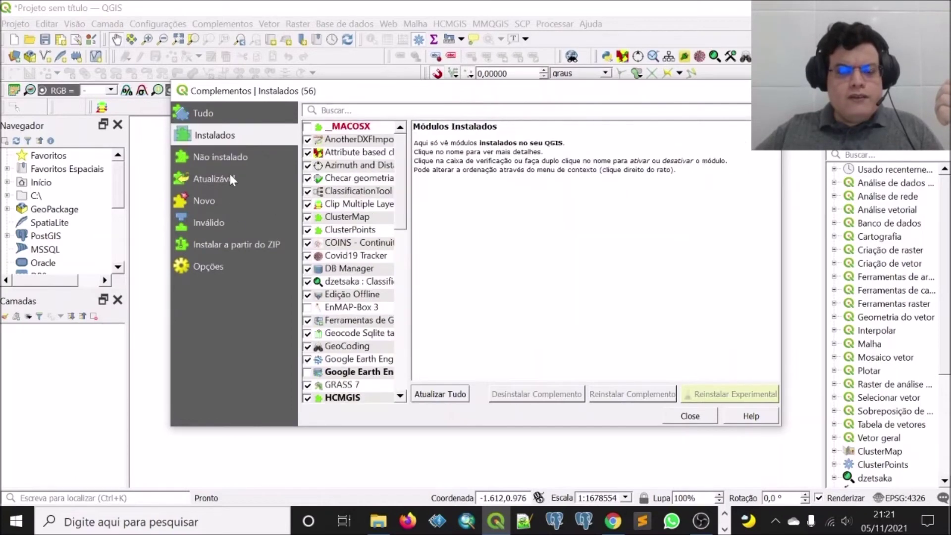
{"action": "left_click", "coordinate": [207, 246]}
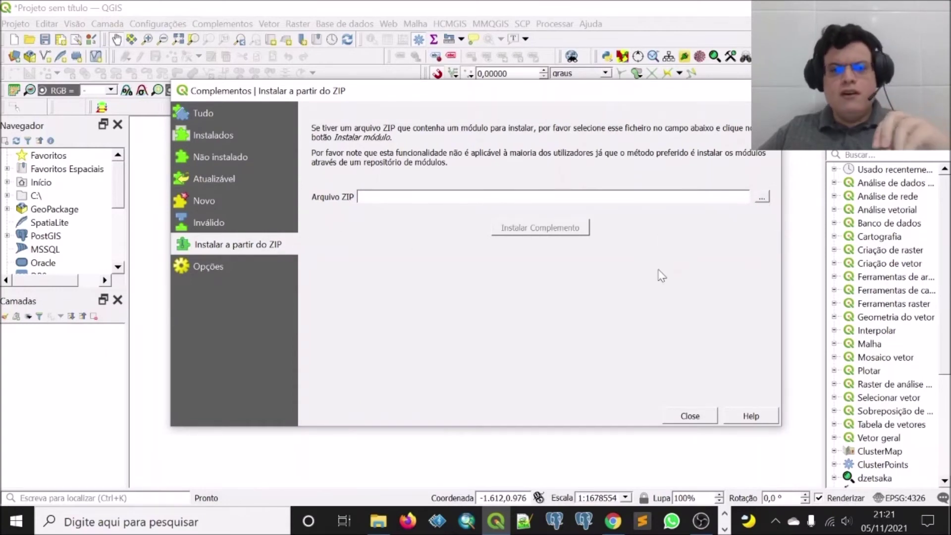
{"action": "left_click", "coordinate": [704, 418]}
Step: Expand the Neural Networks group in the processing toolbox and check the QGIS version information
{"action": "scroll", "coordinate": [865, 369], "scroll_direction": "down", "scroll_amount": 4}
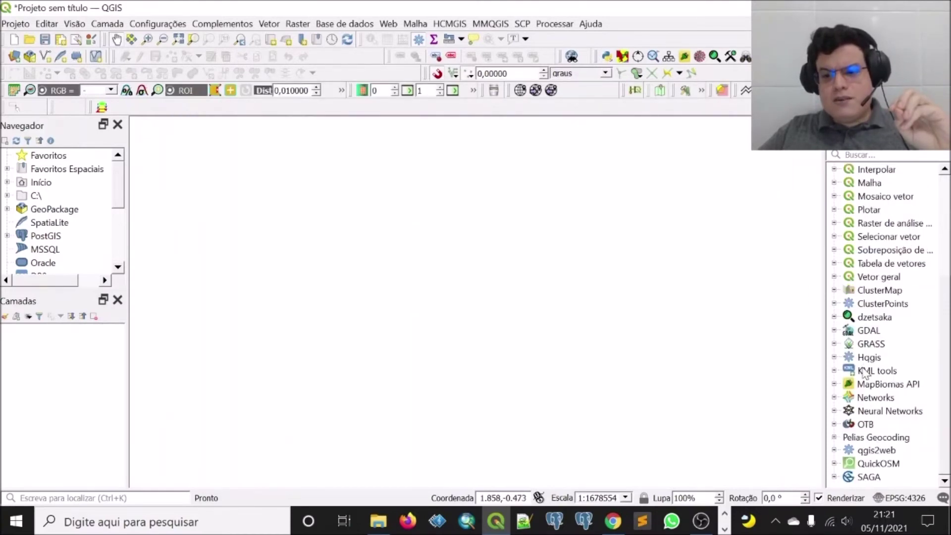
{"action": "left_click", "coordinate": [834, 411]}
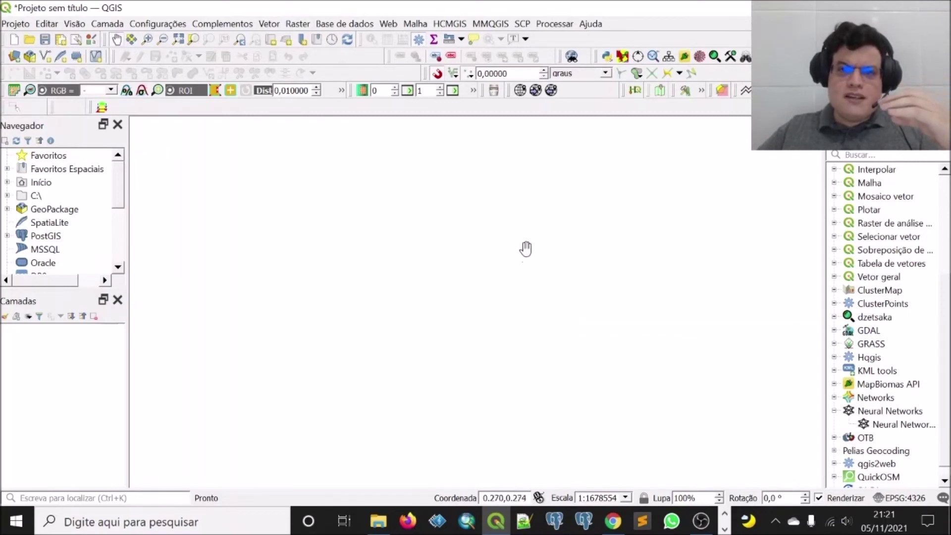
{"action": "left_click", "coordinate": [589, 24]}
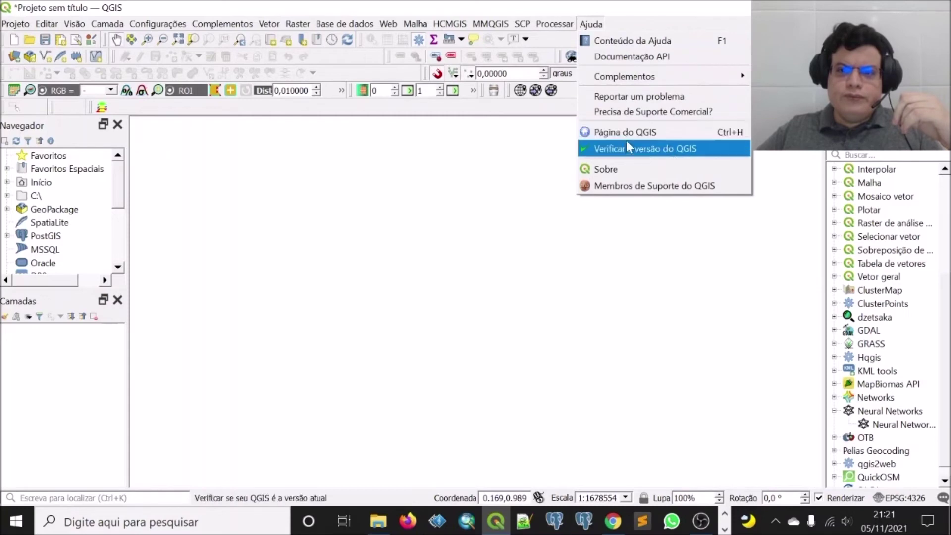
{"action": "left_click", "coordinate": [605, 170]}
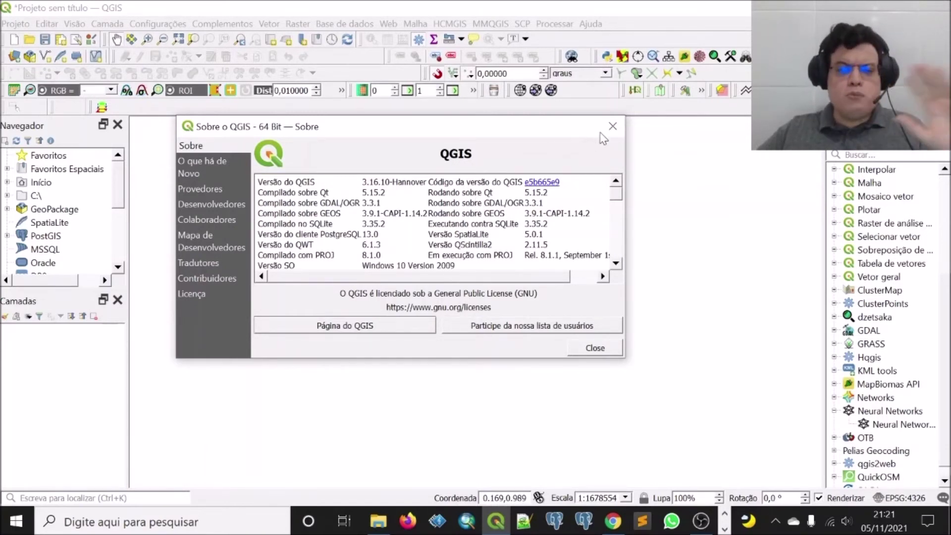
{"action": "left_click", "coordinate": [613, 126]}
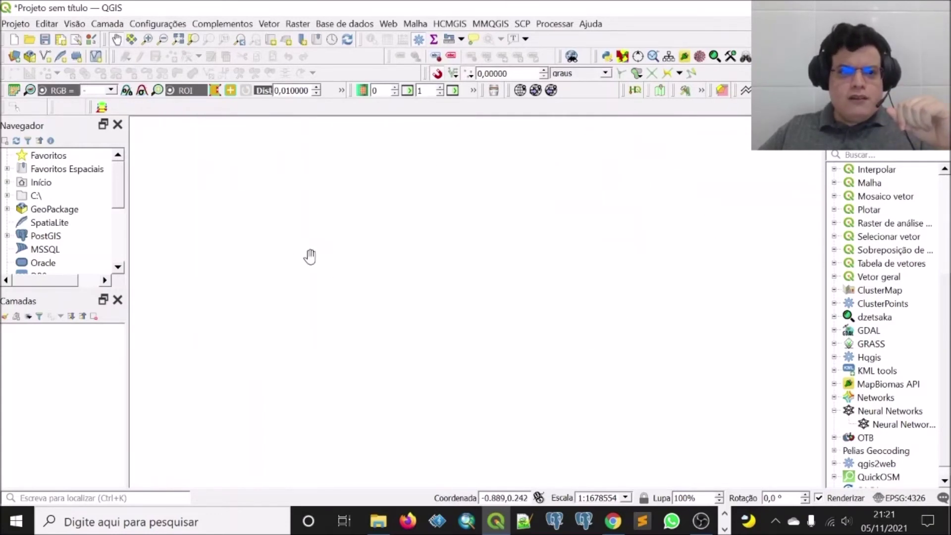
Step: Open the recent project neural.qgs, discarding the changes in the untitled project
{"action": "left_click", "coordinate": [10, 26]}
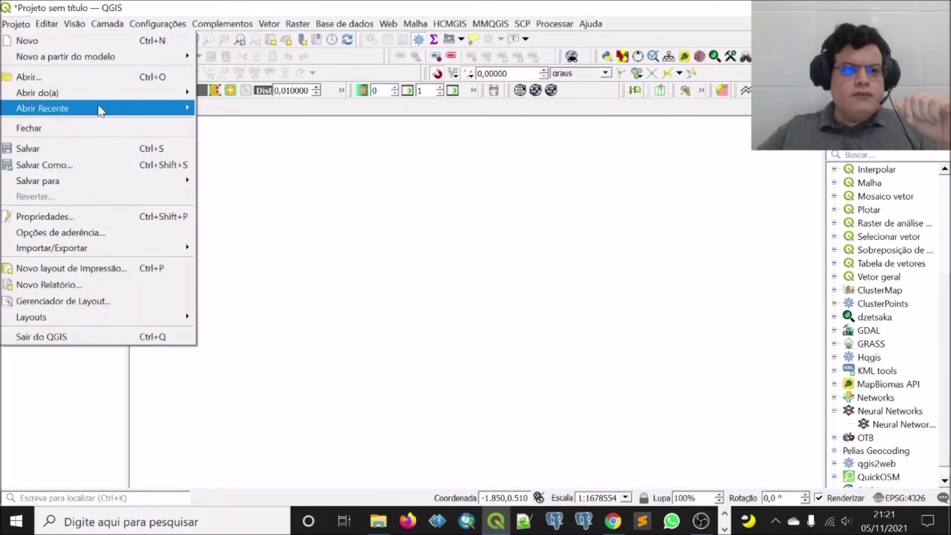
{"action": "mouse_move", "coordinate": [99, 108]}
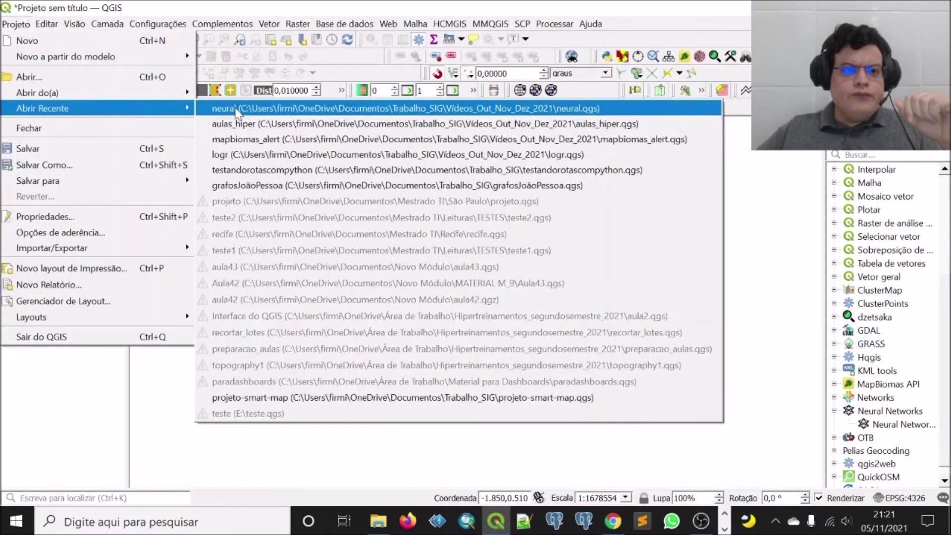
{"action": "left_click", "coordinate": [236, 109]}
{"action": "left_click", "coordinate": [484, 275]}
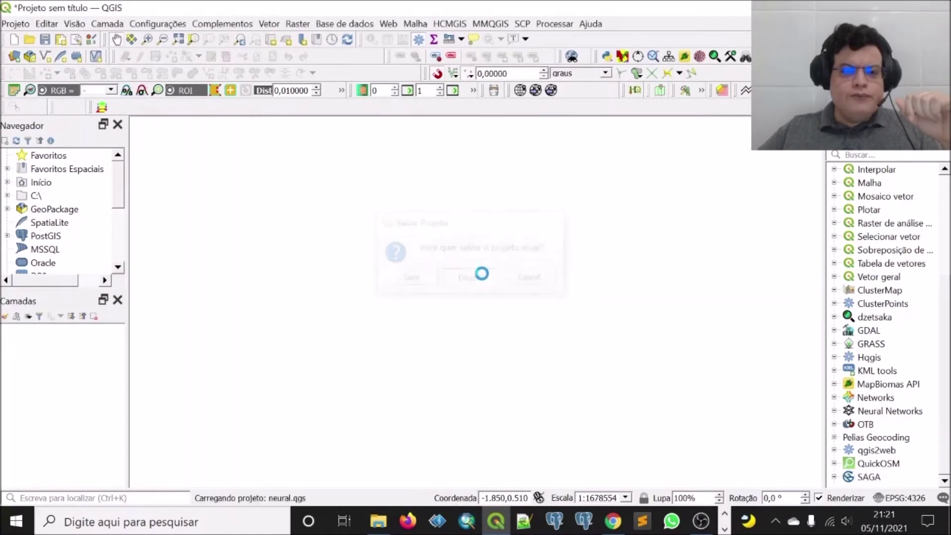
{"action": "left_click", "coordinate": [331, 375]}
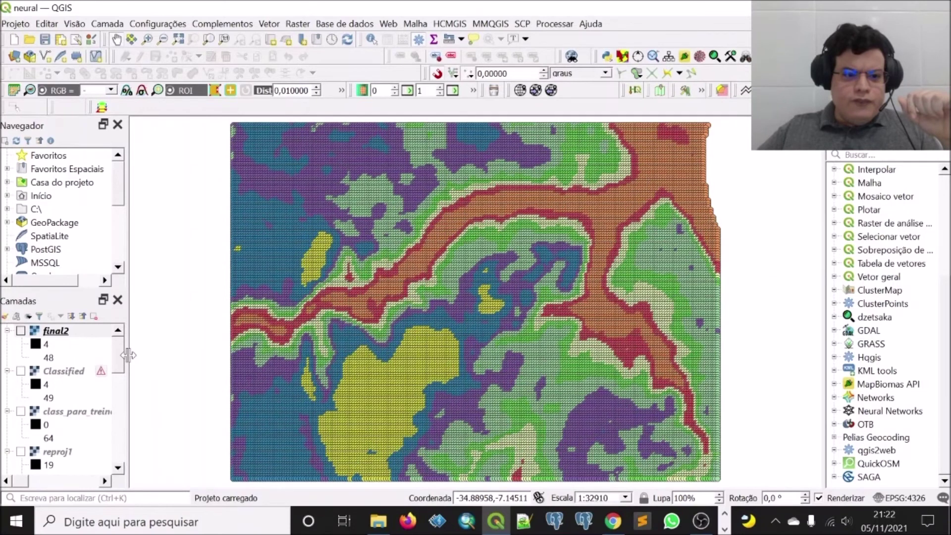
Step: Widen the layer list and examine the project's layers, including Classified, class_para_treino, reproj1, Interpolado and jp1
{"action": "left_click_drag", "start_coordinate": [124, 364], "coordinate": [198, 363]}
{"action": "scroll", "coordinate": [85, 384], "scroll_direction": "down", "scroll_amount": 6}
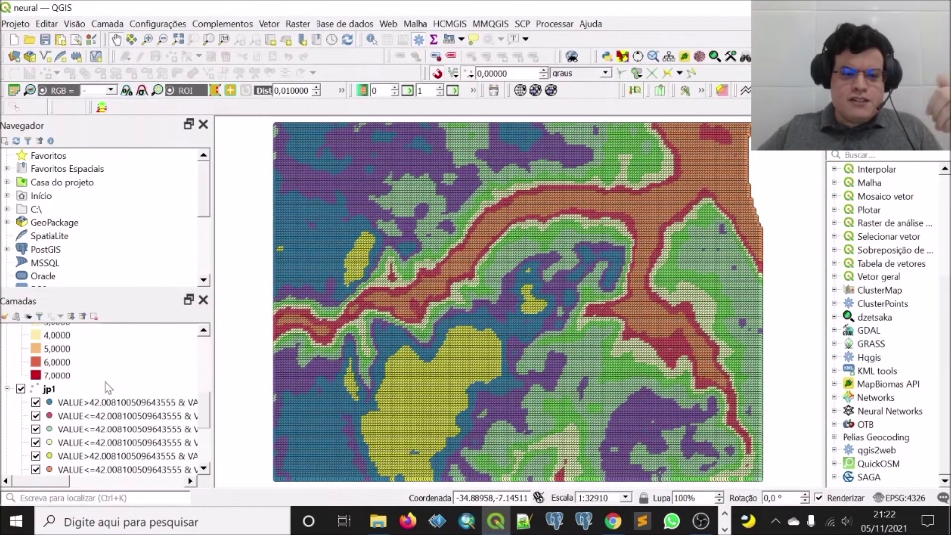
{"action": "scroll", "coordinate": [107, 388], "scroll_direction": "down", "scroll_amount": 4}
{"action": "scroll", "coordinate": [112, 390], "scroll_direction": "up", "scroll_amount": 2}
{"action": "scroll", "coordinate": [112, 390], "scroll_direction": "down", "scroll_amount": 2}
{"action": "scroll", "coordinate": [112, 392], "scroll_direction": "up", "scroll_amount": 5}
{"action": "scroll", "coordinate": [113, 393], "scroll_direction": "up", "scroll_amount": 2}
{"action": "scroll", "coordinate": [113, 393], "scroll_direction": "down", "scroll_amount": 2}
{"action": "scroll", "coordinate": [113, 393], "scroll_direction": "up", "scroll_amount": 2}
{"action": "scroll", "coordinate": [113, 393], "scroll_direction": "down", "scroll_amount": 4}
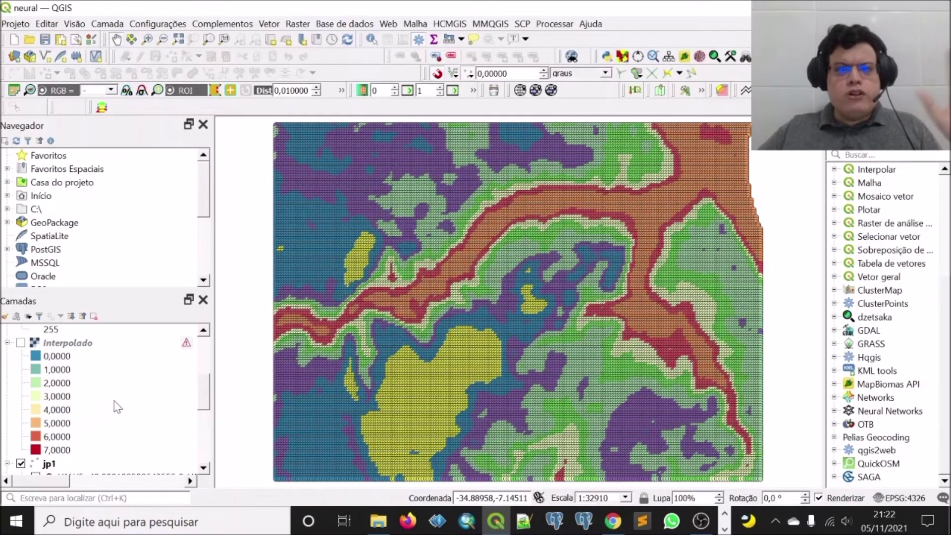
{"action": "scroll", "coordinate": [115, 409], "scroll_direction": "up", "scroll_amount": 3}
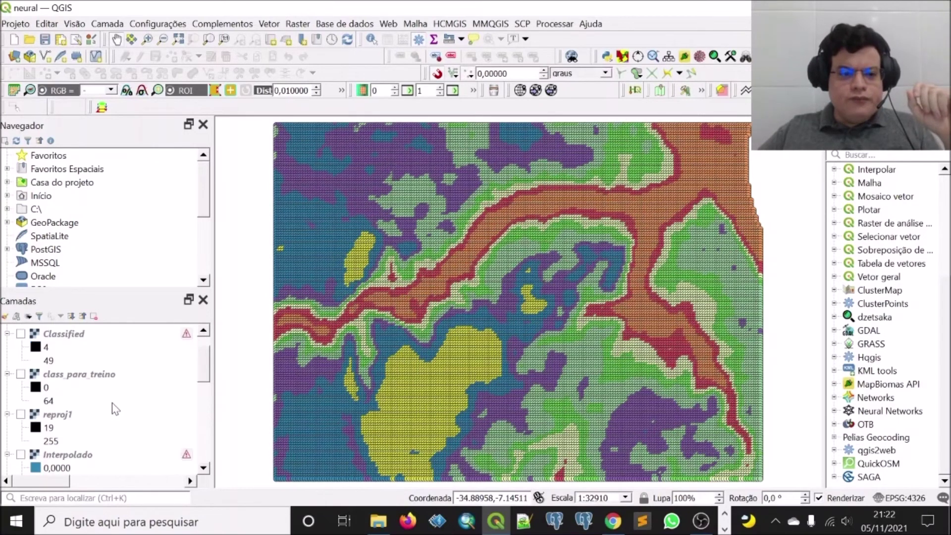
{"action": "scroll", "coordinate": [80, 390], "scroll_direction": "down", "scroll_amount": 5}
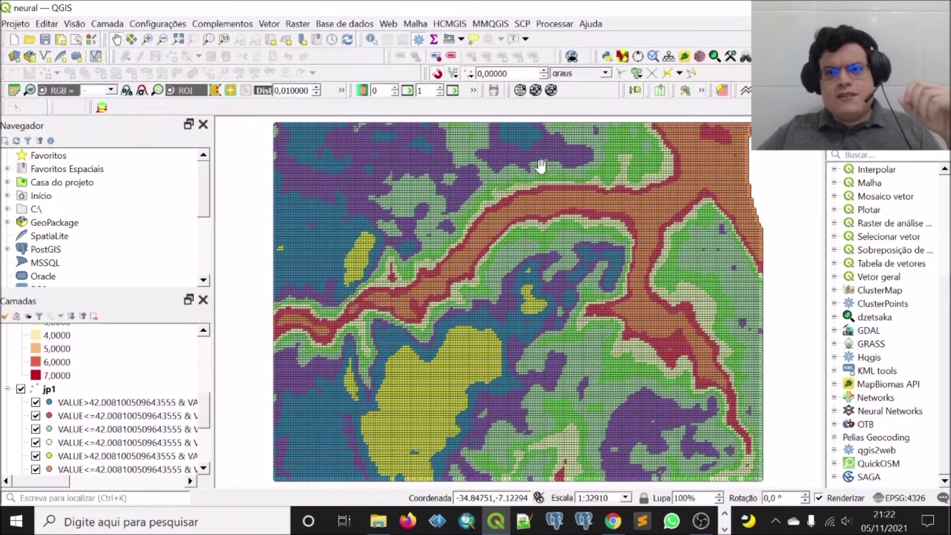
Step: Review the login data in the SCP product download tool and add OpenStreetMap to the map from its search page
{"action": "left_click", "coordinate": [523, 23]}
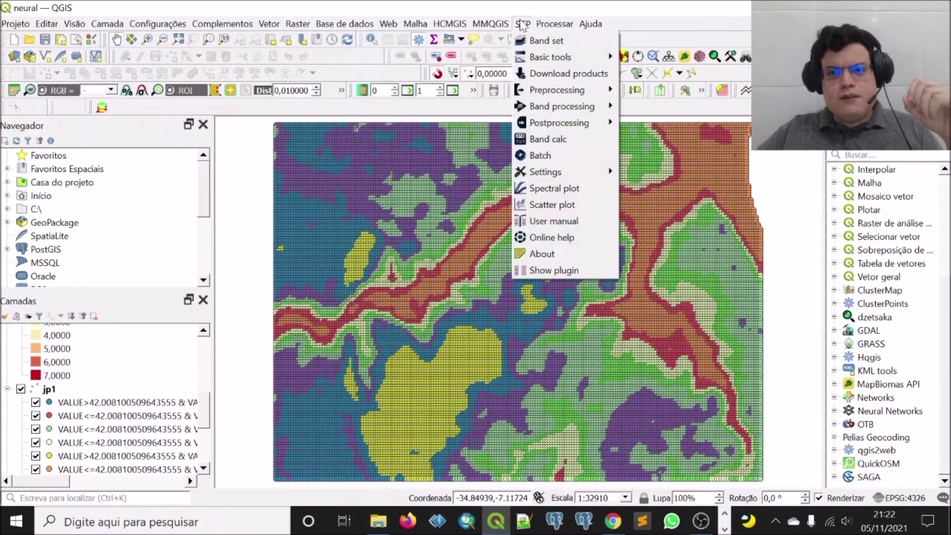
{"action": "left_click", "coordinate": [557, 75]}
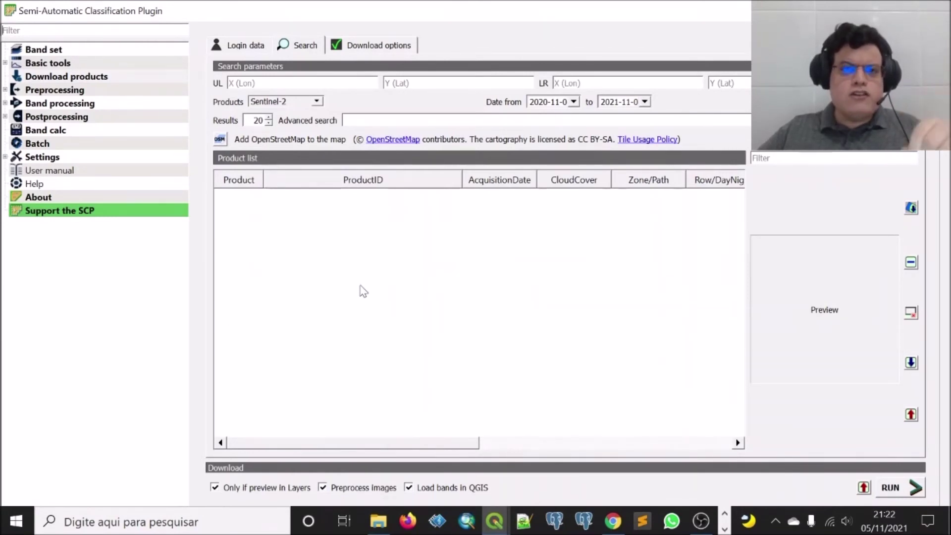
{"action": "left_click", "coordinate": [57, 81]}
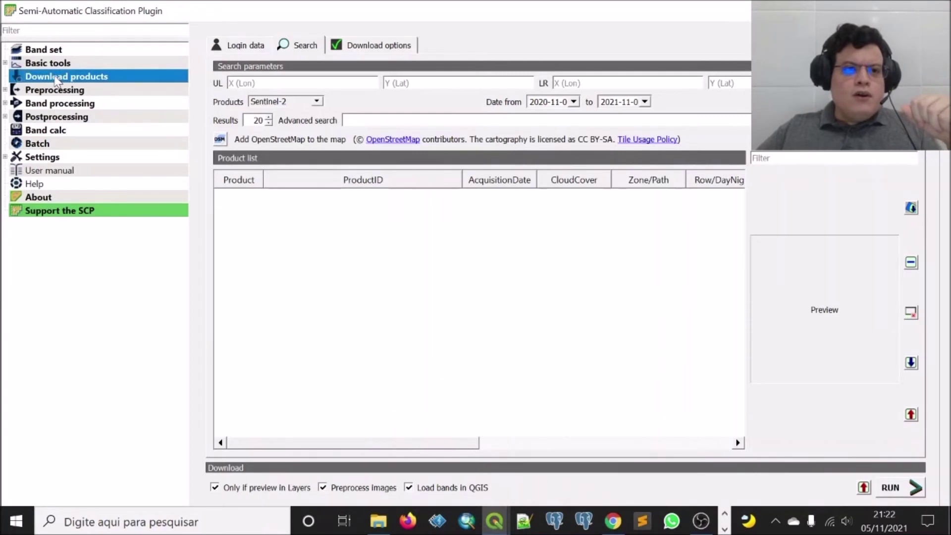
{"action": "left_click", "coordinate": [235, 49]}
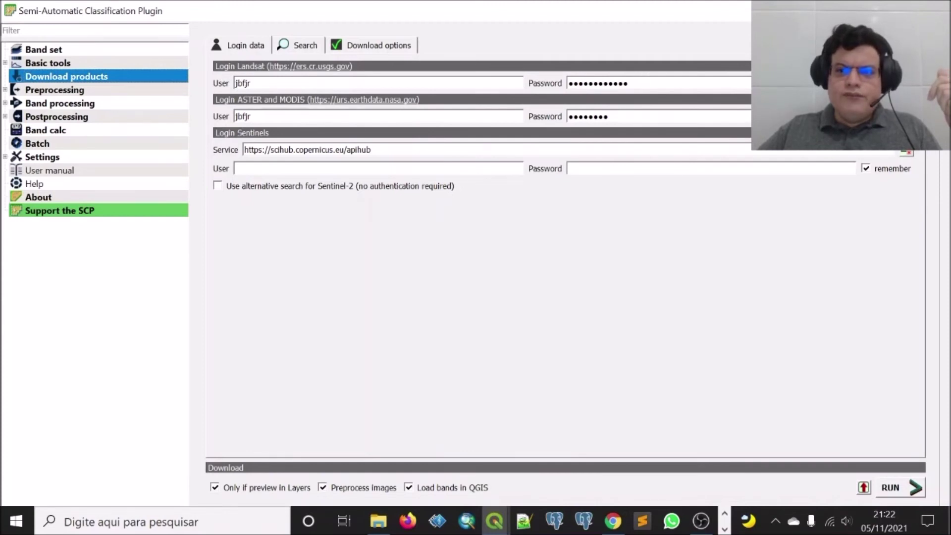
{"action": "left_click", "coordinate": [290, 47]}
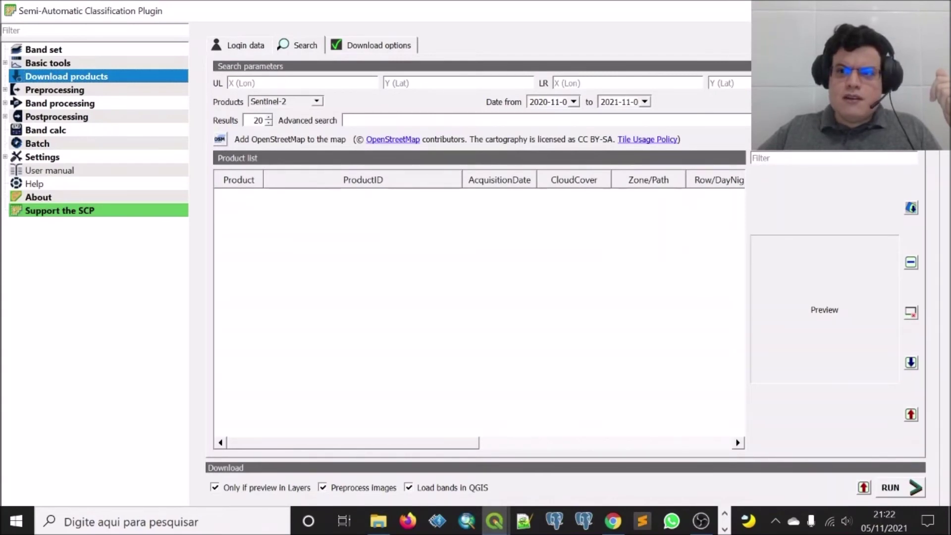
{"action": "left_click", "coordinate": [220, 140]}
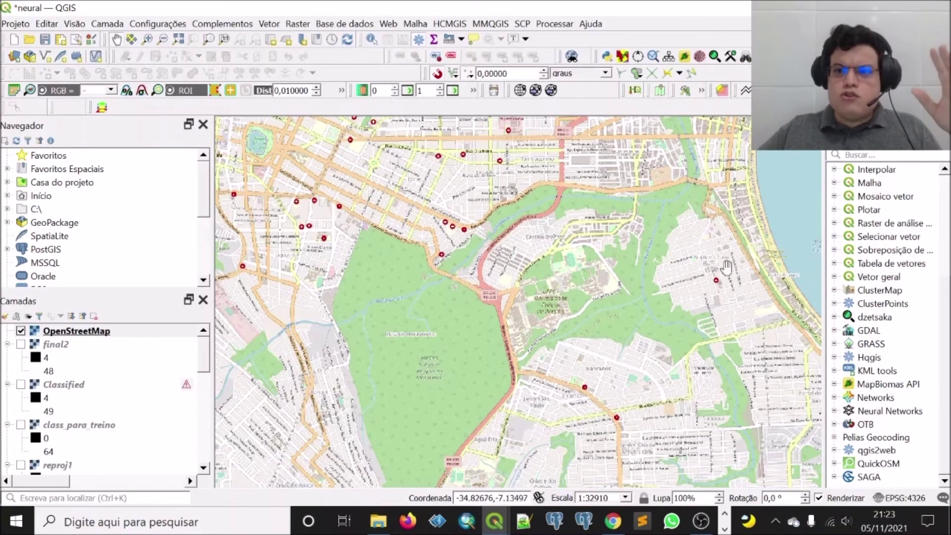
Step: Show the dzetsaka classification dock and keep class_para_treino as the raster to classify
{"action": "left_click", "coordinate": [223, 24]}
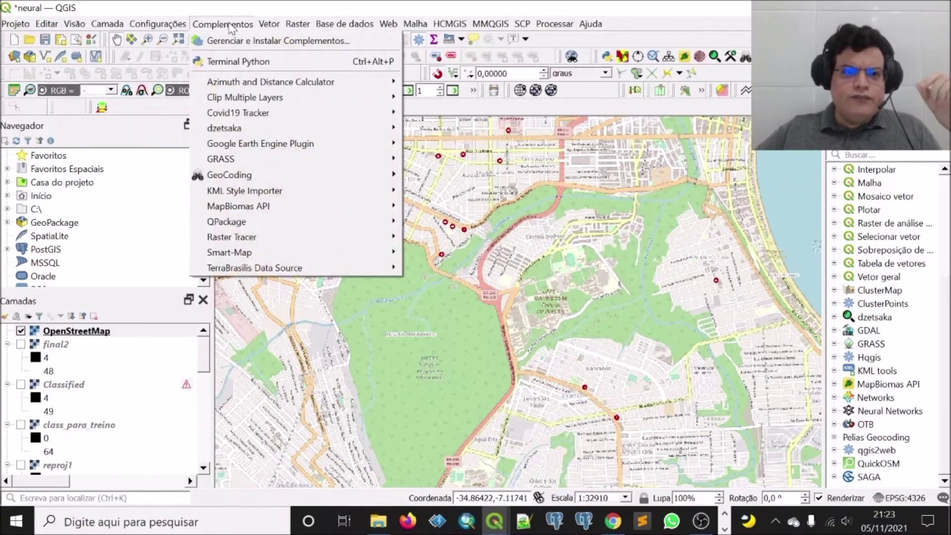
{"action": "mouse_move", "coordinate": [288, 130]}
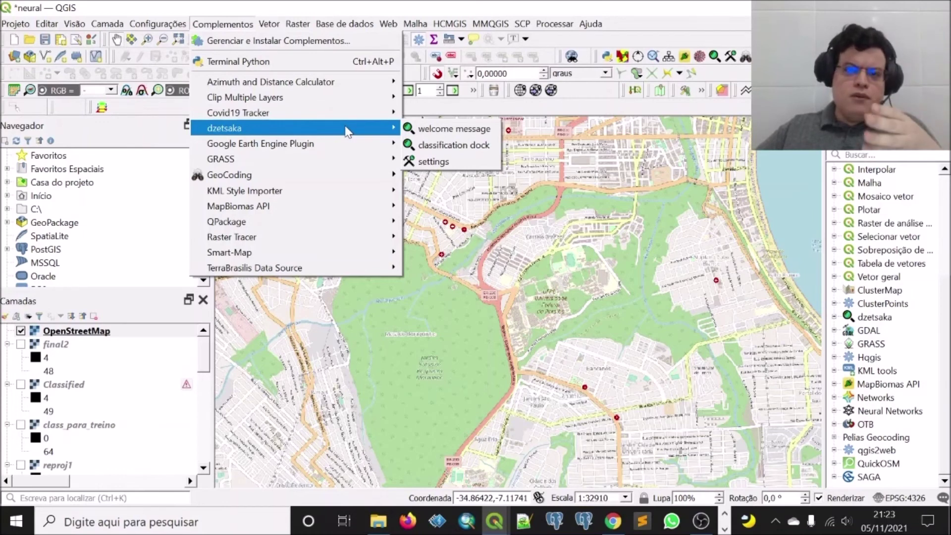
{"action": "left_click", "coordinate": [425, 140]}
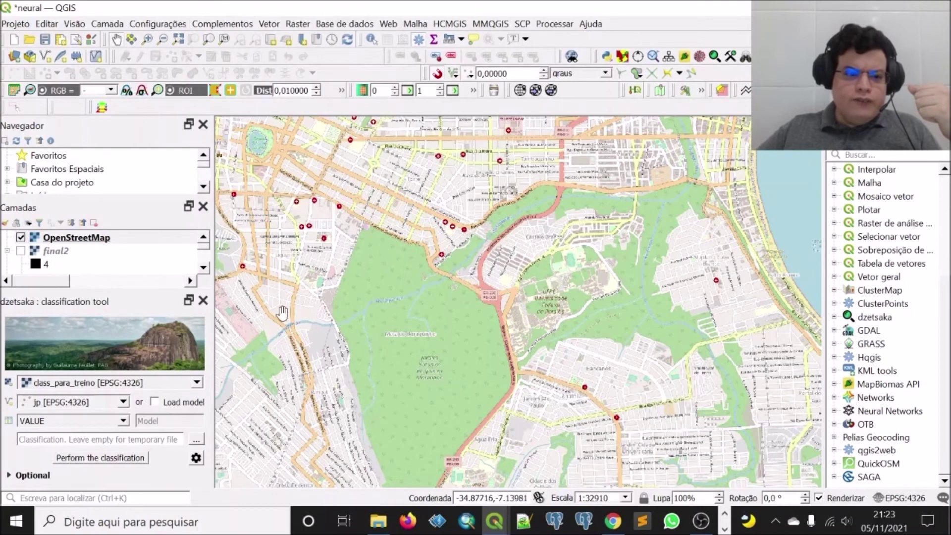
{"action": "left_click", "coordinate": [196, 383]}
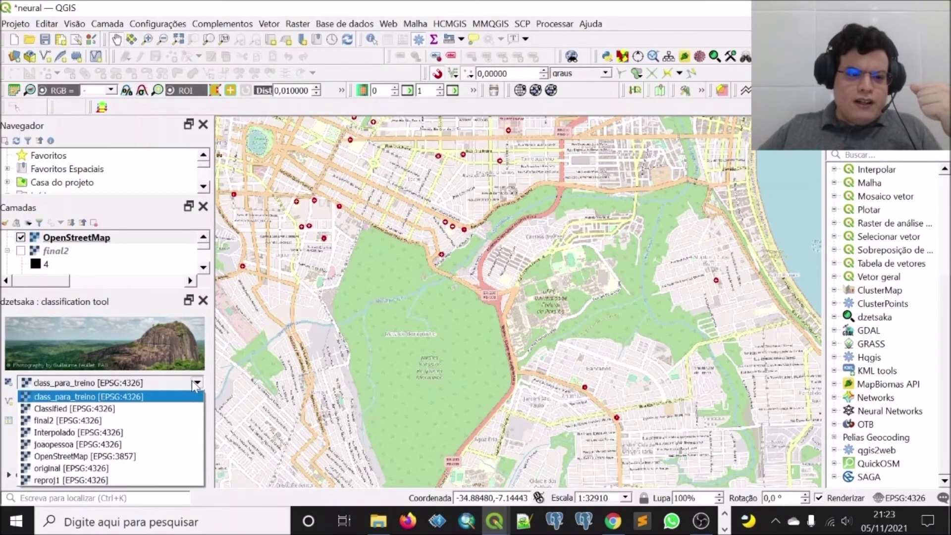
{"action": "left_click", "coordinate": [191, 385]}
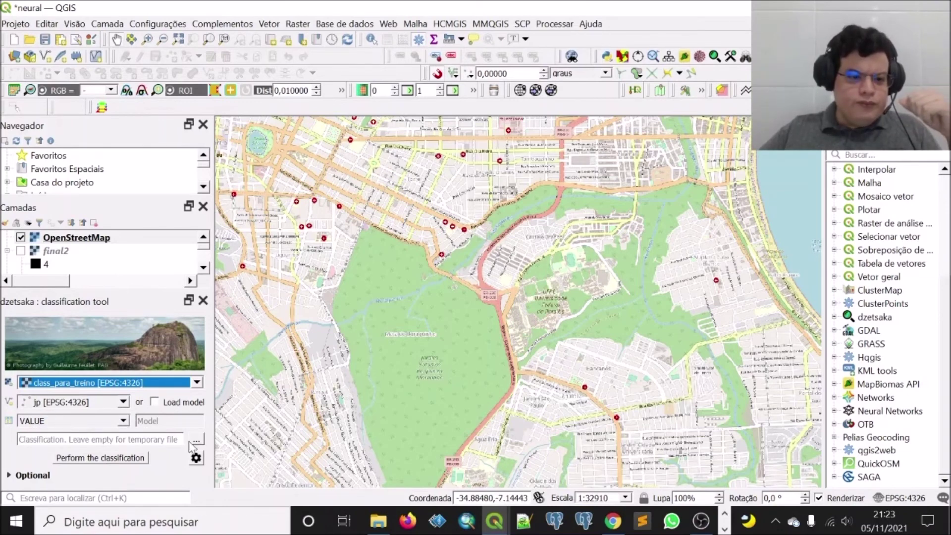
Step: Choose K-Nearest Neighbors as the classifier in the dzetsaka settings
{"action": "left_click", "coordinate": [197, 458]}
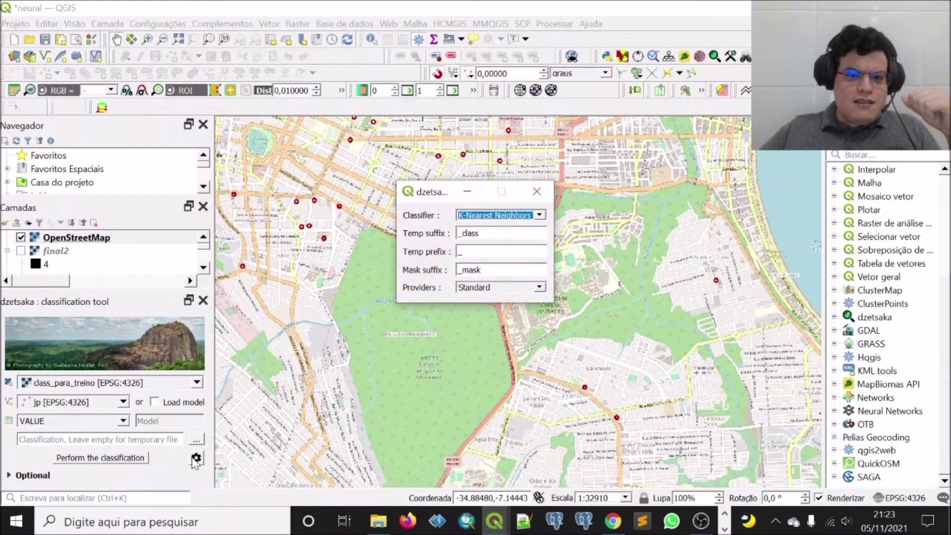
{"action": "left_click", "coordinate": [539, 216]}
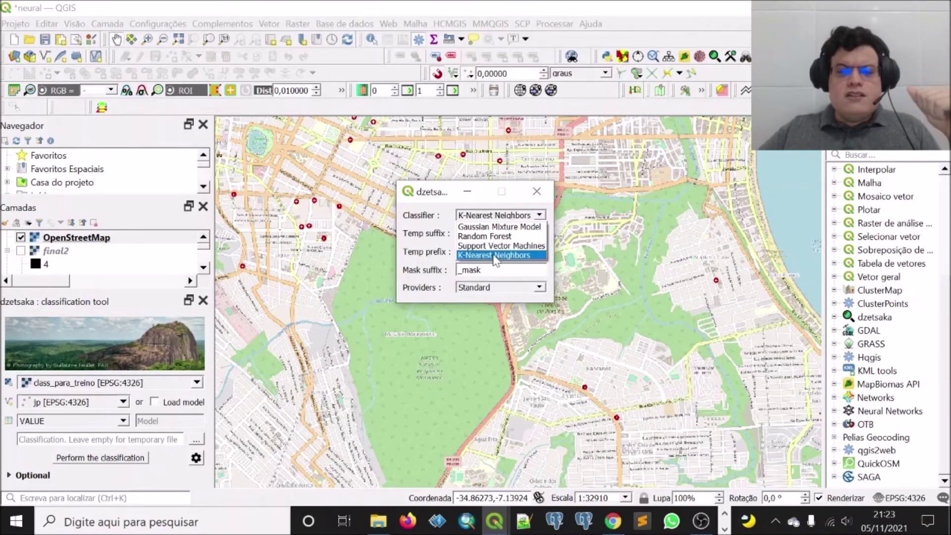
{"action": "left_click", "coordinate": [469, 256]}
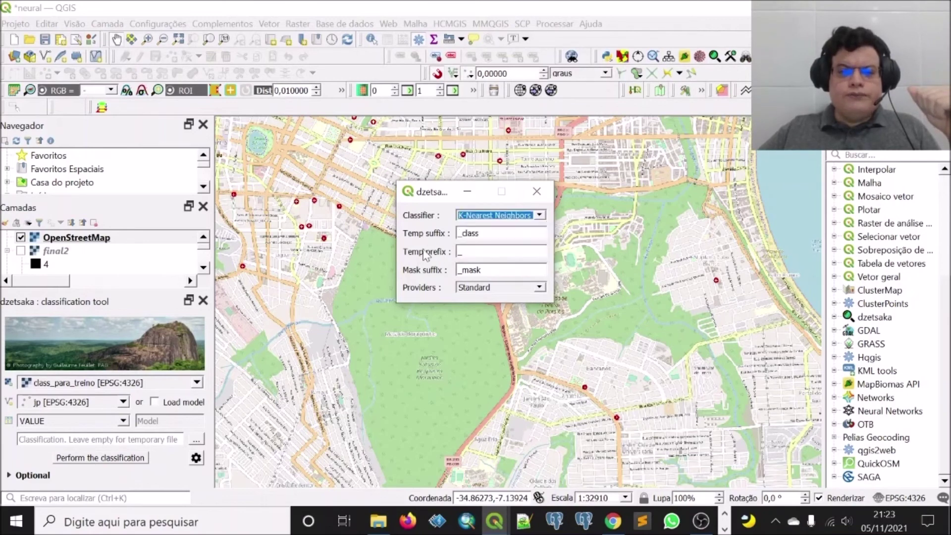
Step: Close the dzetsaka settings and open the K-Means Clustering tool from ClusterMap's clustering methods
{"action": "left_click", "coordinate": [538, 192]}
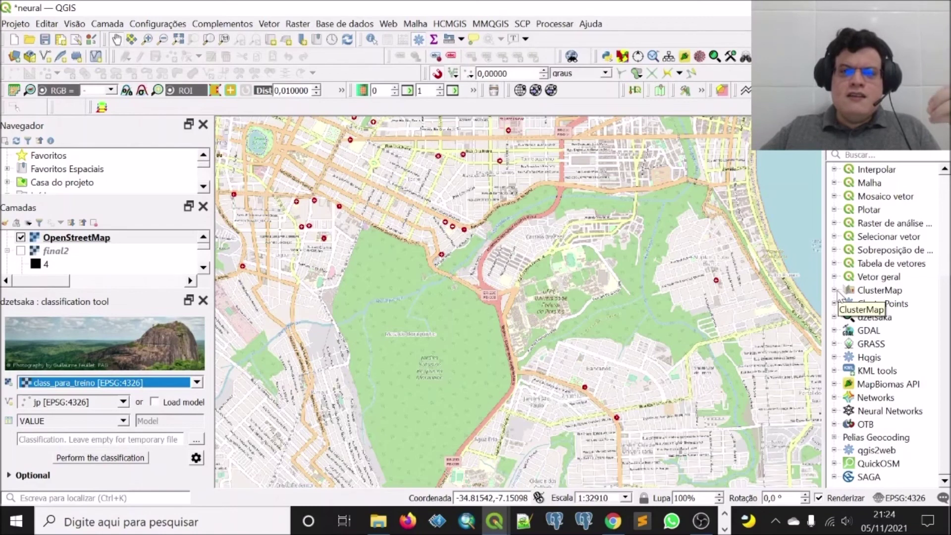
{"action": "left_click", "coordinate": [835, 290]}
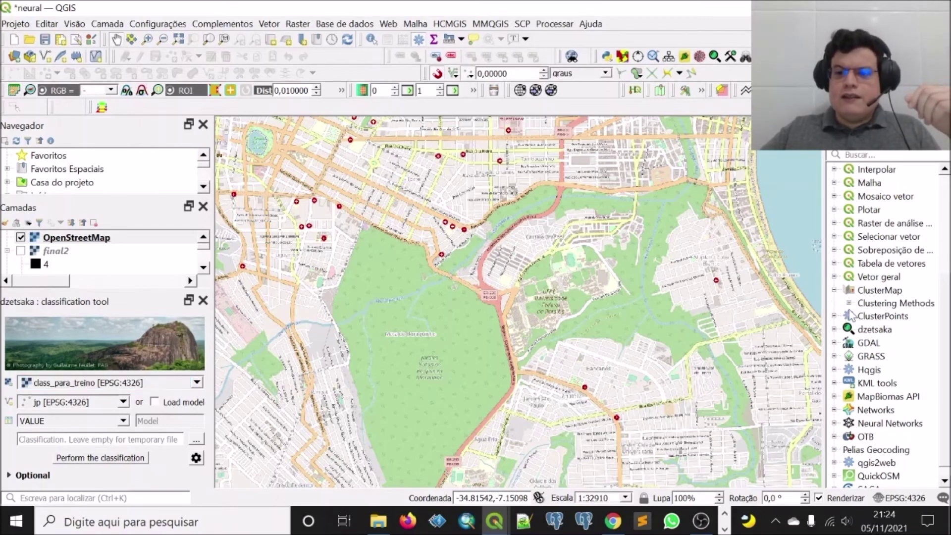
{"action": "left_click", "coordinate": [850, 304]}
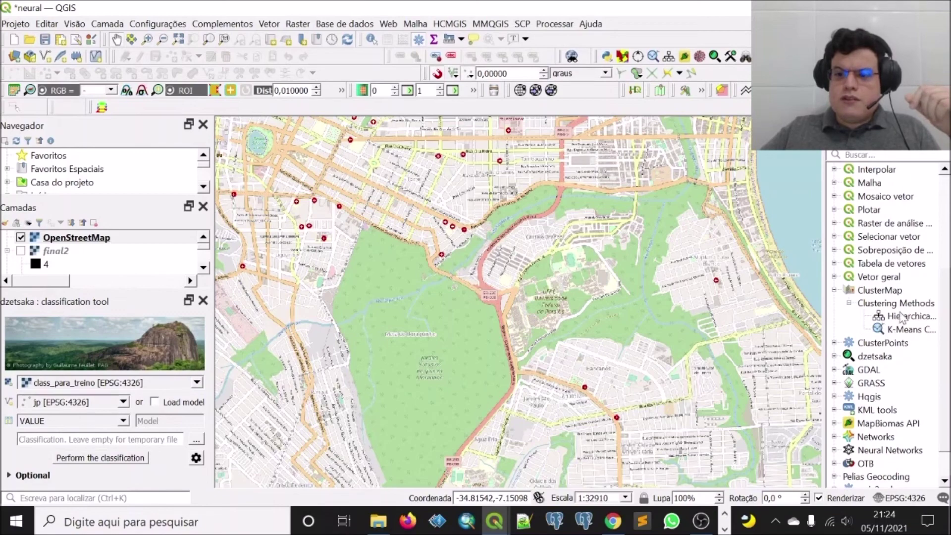
{"action": "double_click", "coordinate": [905, 330]}
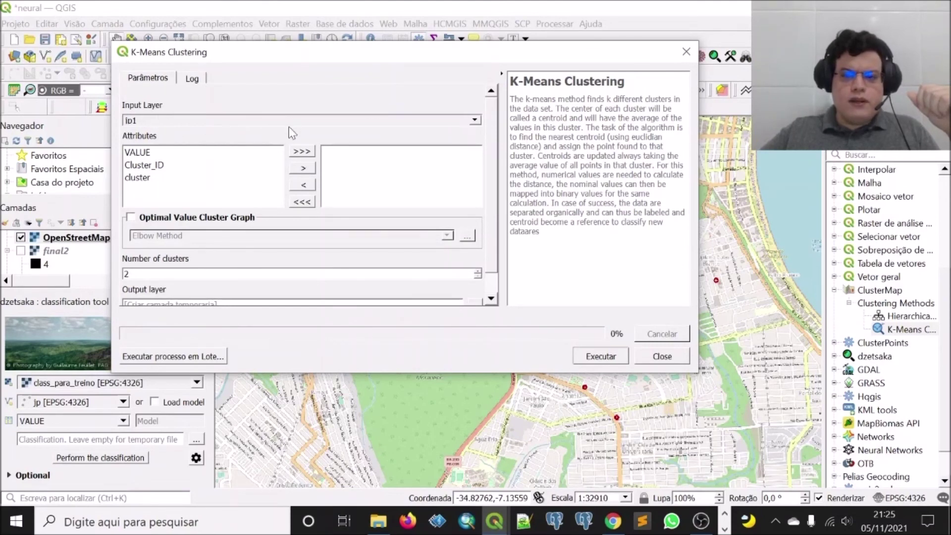
Step: Try out the K-Means Clustering setup with jp1 as input layer and VALUE as the attribute, leaving without running it
{"action": "left_click", "coordinate": [474, 120]}
{"action": "left_click", "coordinate": [466, 132]}
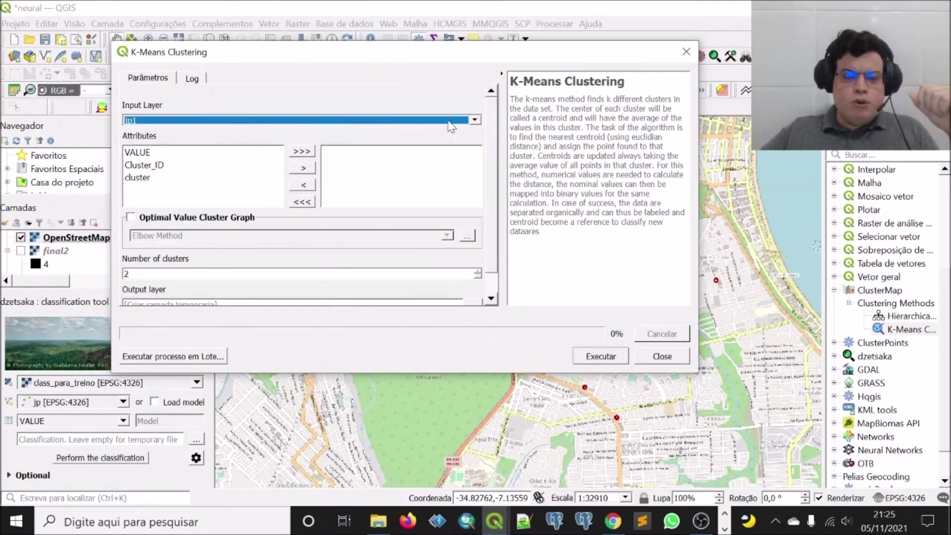
{"action": "left_click", "coordinate": [132, 155]}
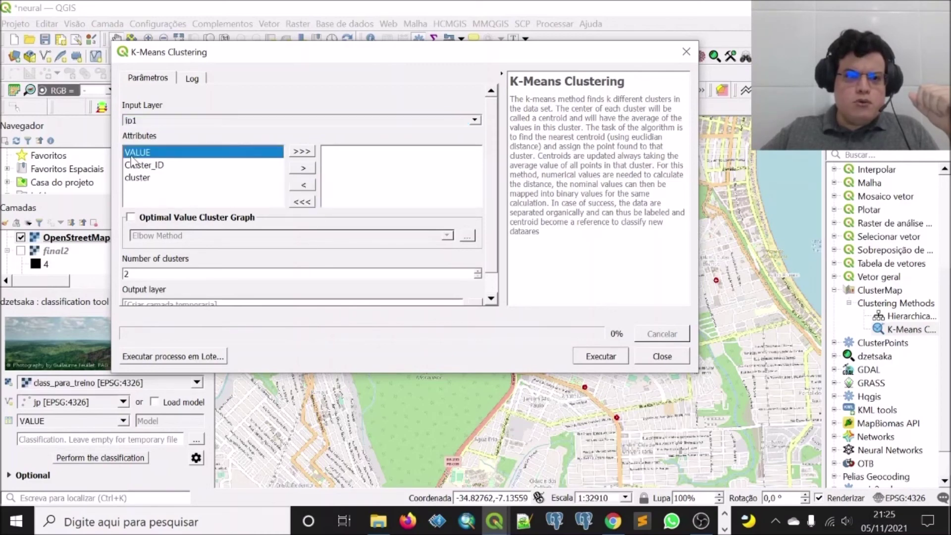
{"action": "left_click", "coordinate": [312, 168]}
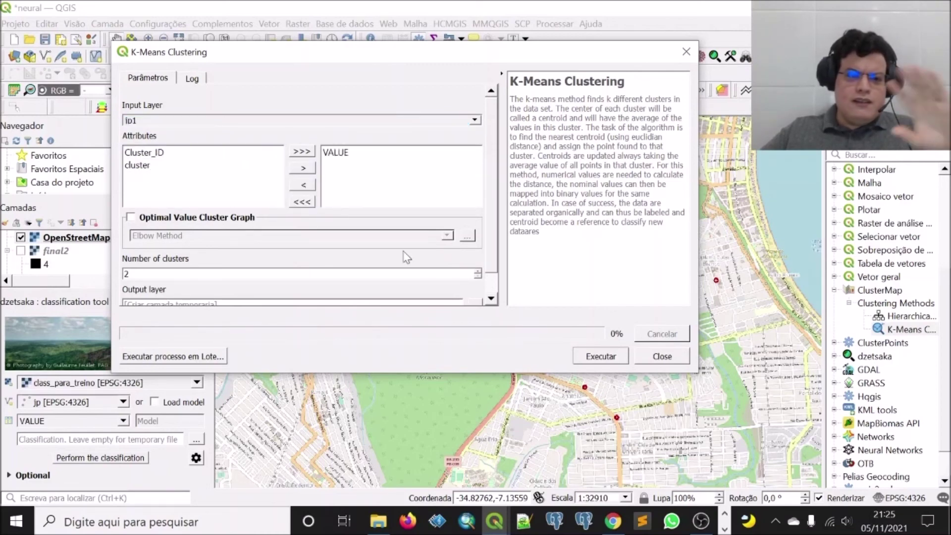
{"action": "left_click", "coordinate": [662, 356]}
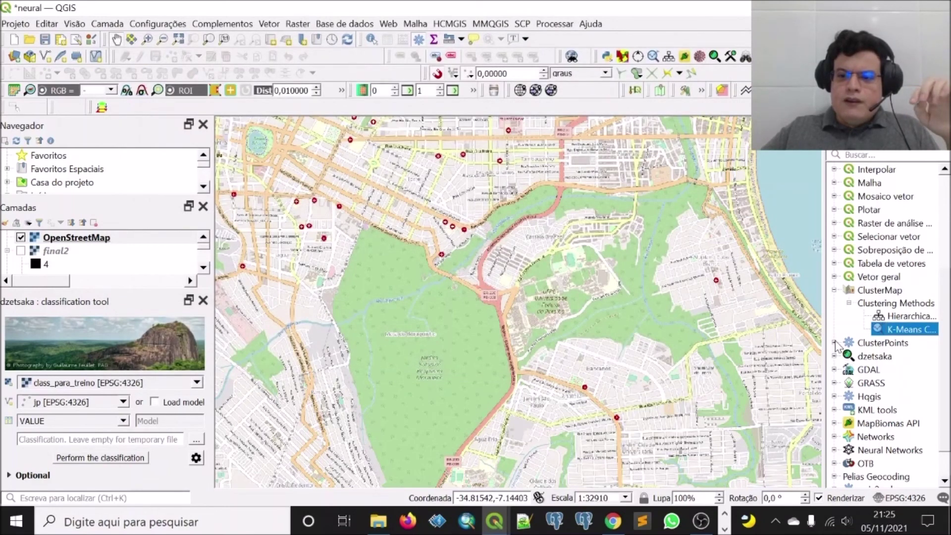
Step: Review the parameters of the doCluster tool from ClusterPoints and close it without running
{"action": "left_click", "coordinate": [834, 343]}
{"action": "left_click", "coordinate": [849, 356]}
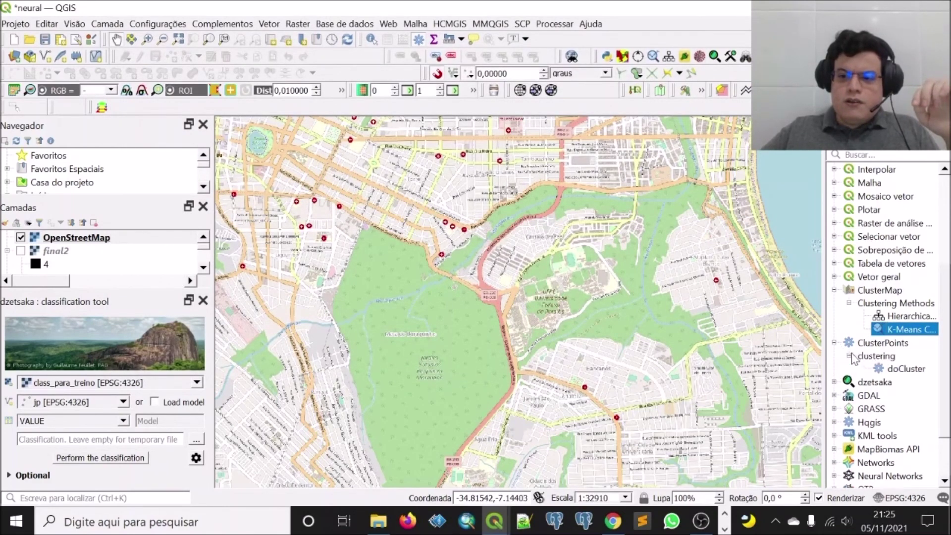
{"action": "double_click", "coordinate": [903, 370]}
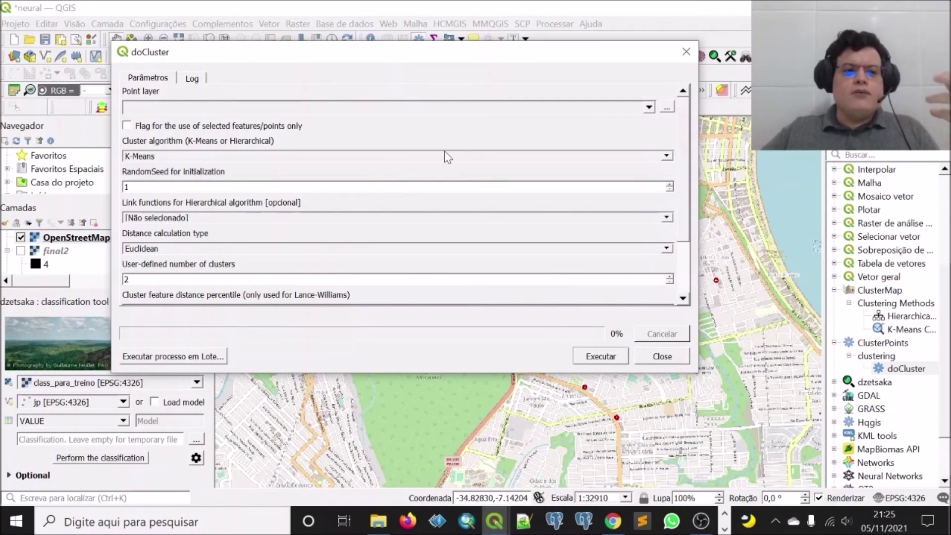
{"action": "left_click_drag", "start_coordinate": [685, 163], "coordinate": [699, 119]}
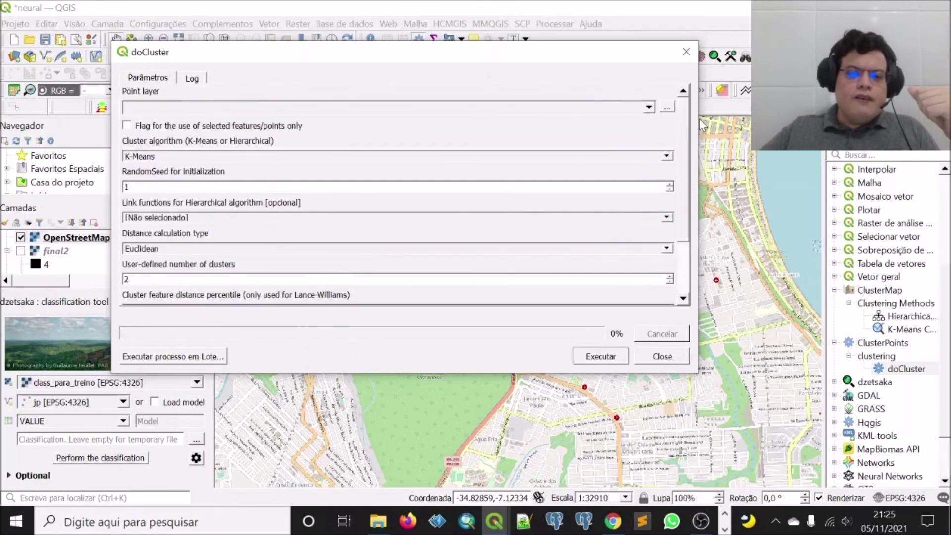
{"action": "left_click", "coordinate": [662, 356]}
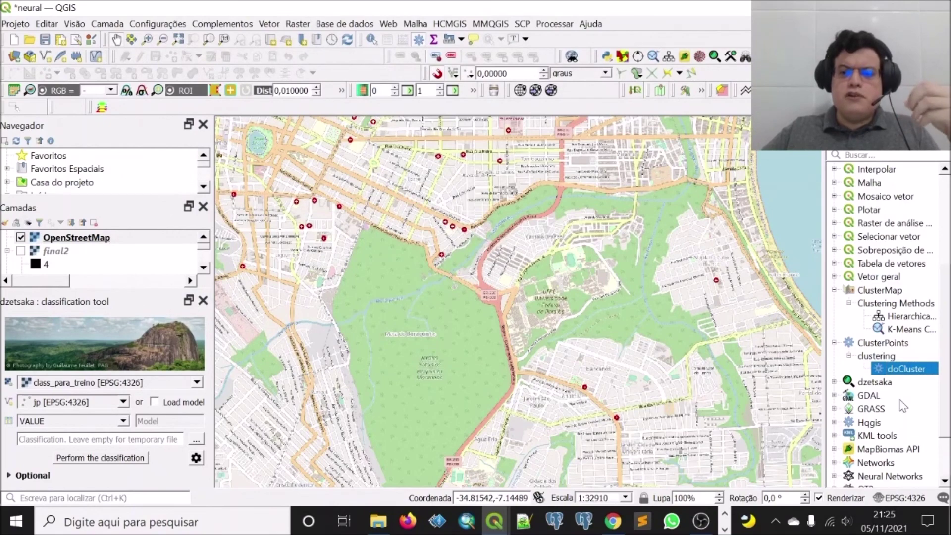
Step: Review the Neural Network MLPClassifier's parameters from the input images through the output file and close it without running
{"action": "scroll", "coordinate": [902, 407], "scroll_direction": "down", "scroll_amount": 2}
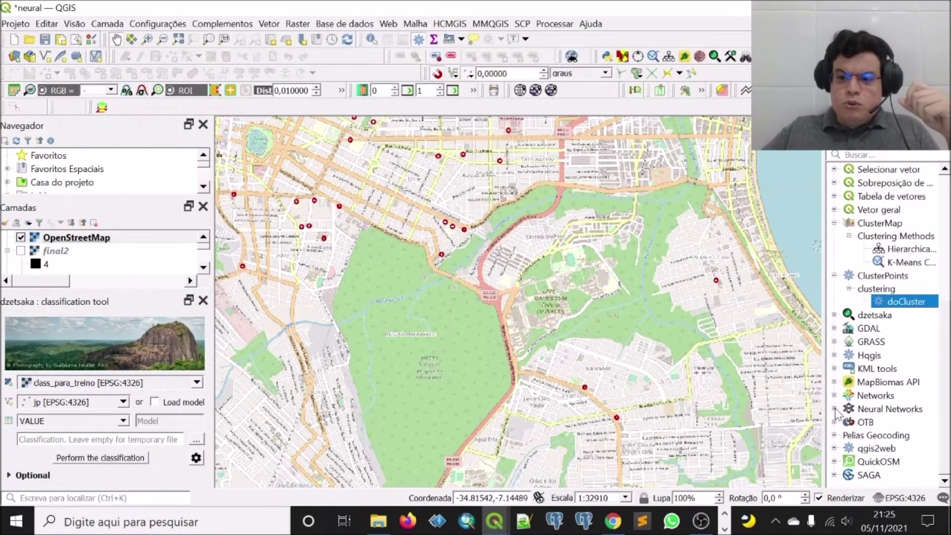
{"action": "left_click", "coordinate": [835, 410]}
{"action": "double_click", "coordinate": [895, 424]}
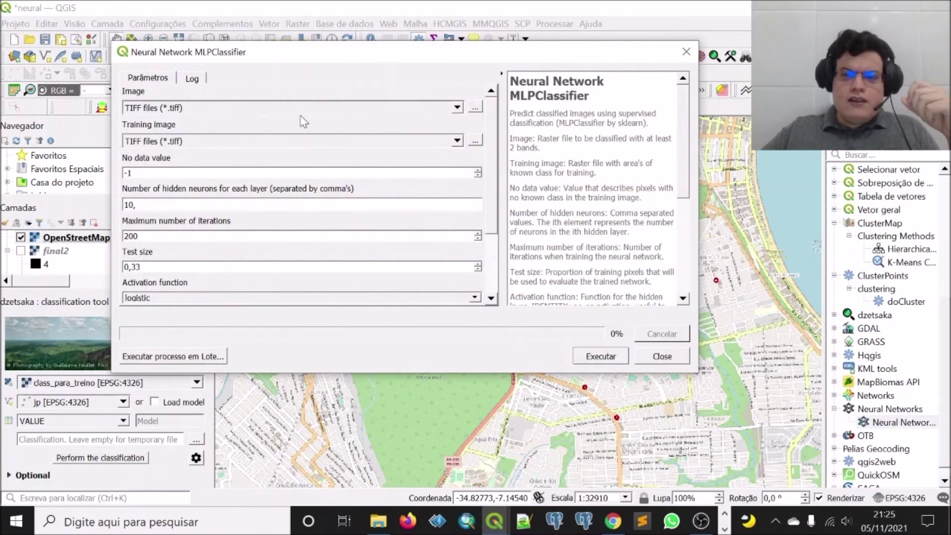
{"action": "left_click_drag", "start_coordinate": [683, 92], "coordinate": [699, 62]}
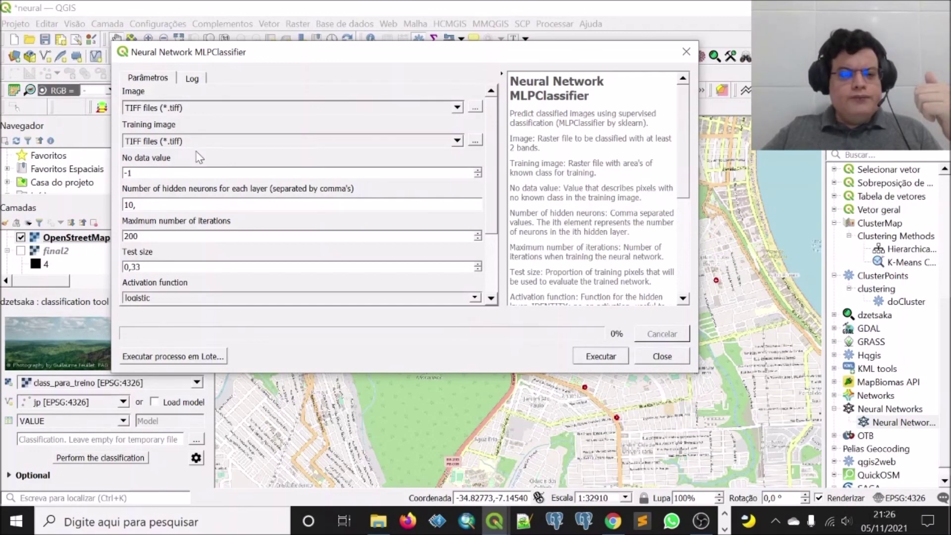
{"action": "left_click_drag", "start_coordinate": [493, 118], "coordinate": [501, 167]}
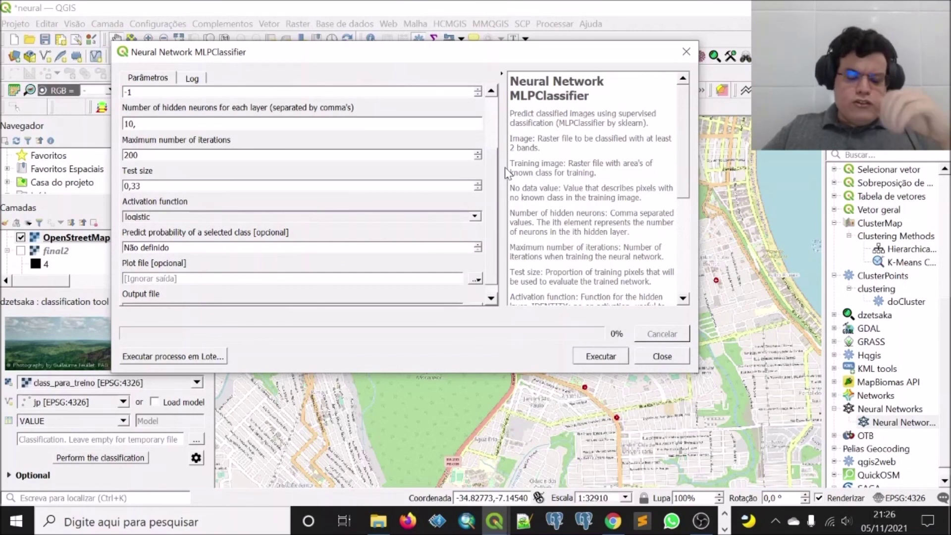
{"action": "scroll", "coordinate": [446, 188], "scroll_direction": "down", "scroll_amount": 2}
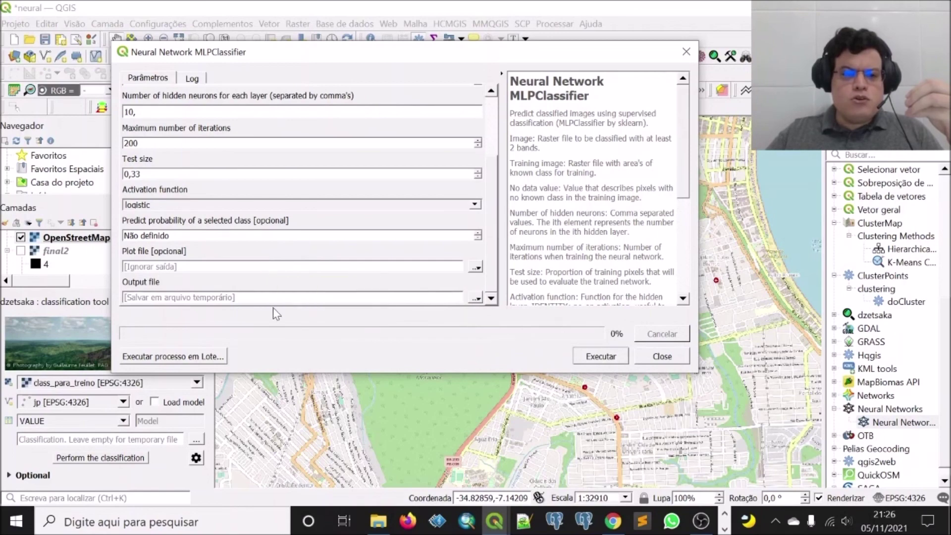
{"action": "left_click", "coordinate": [684, 357]}
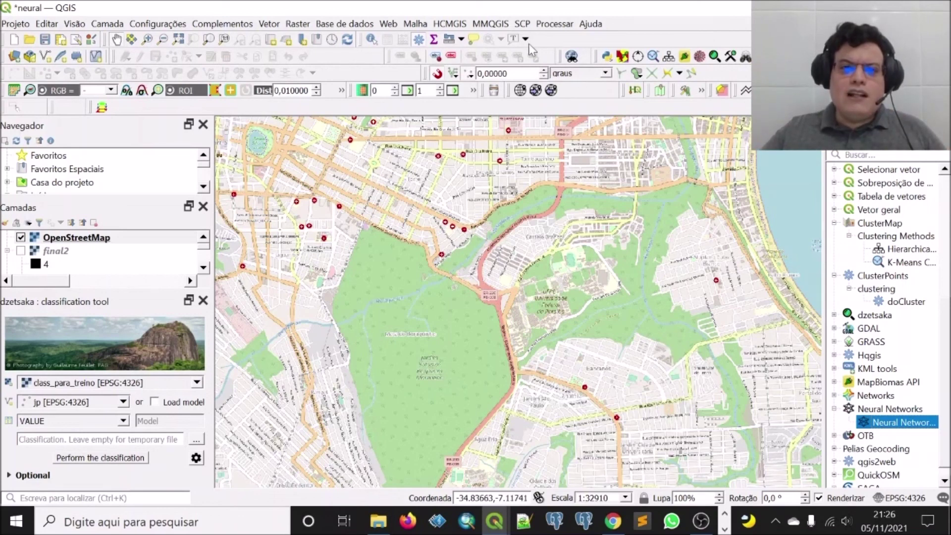
{"action": "left_click", "coordinate": [521, 25]}
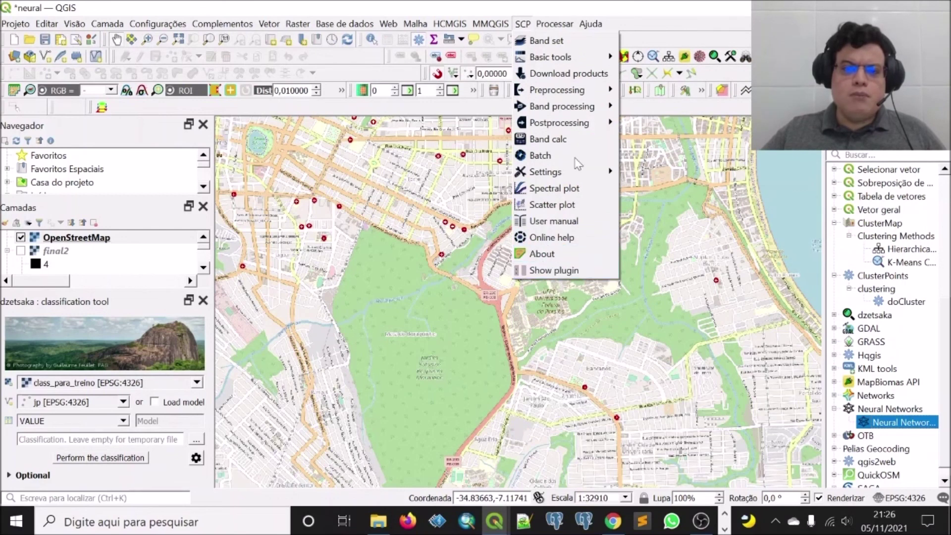
{"action": "left_click", "coordinate": [498, 5]}
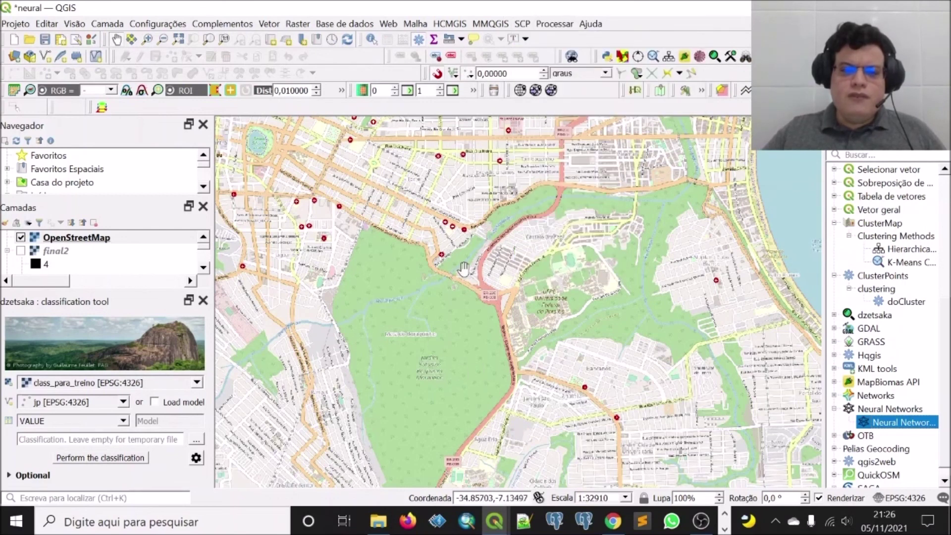